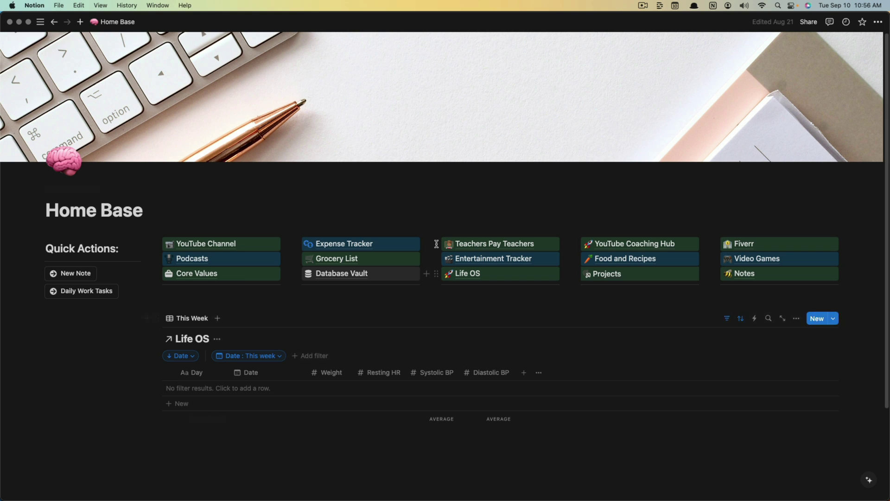
Step: Open the Notes page from Home Base to reach the Master Notes Database
{"action": "left_click", "coordinate": [744, 274]}
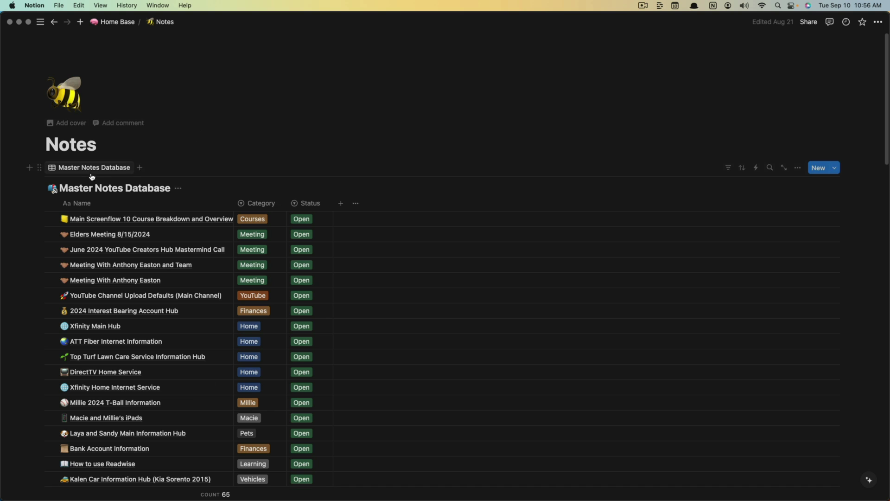
Step: Open the Master Notes Database as its own full page
{"action": "left_click", "coordinate": [78, 189]}
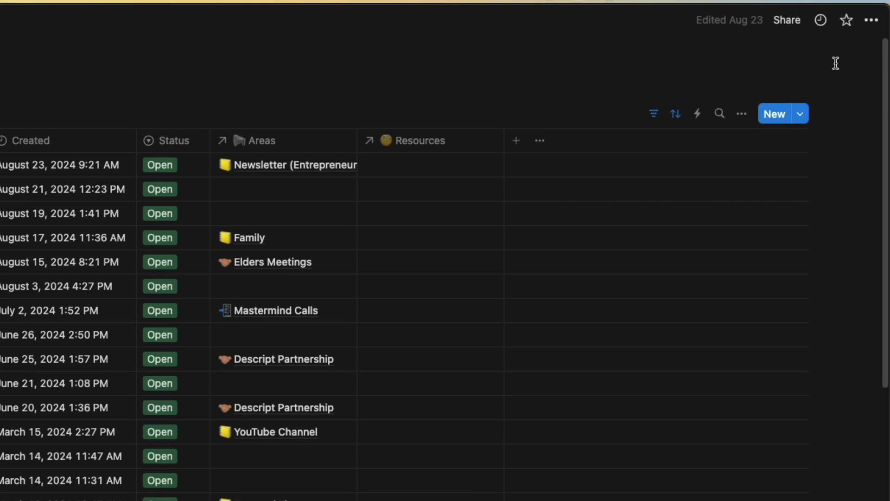
Step: Bring up the database's export settings and keep HTML as the export format
{"action": "left_click", "coordinate": [872, 22]}
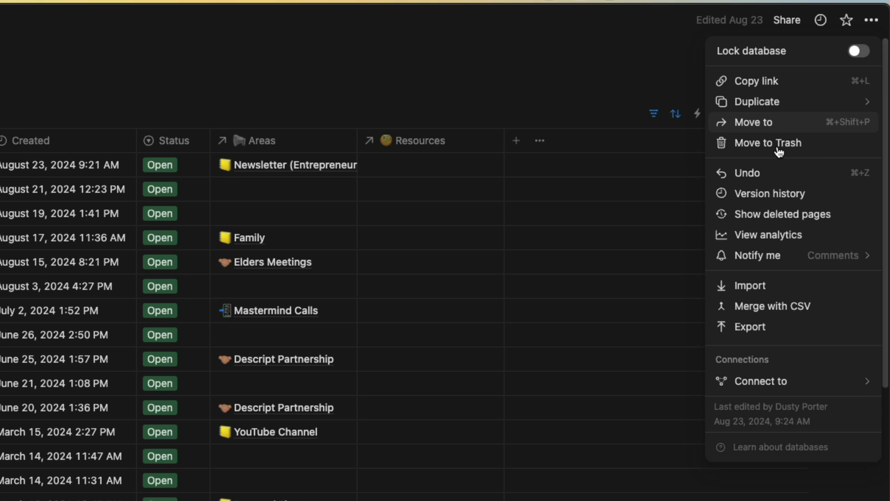
{"action": "left_click", "coordinate": [747, 328]}
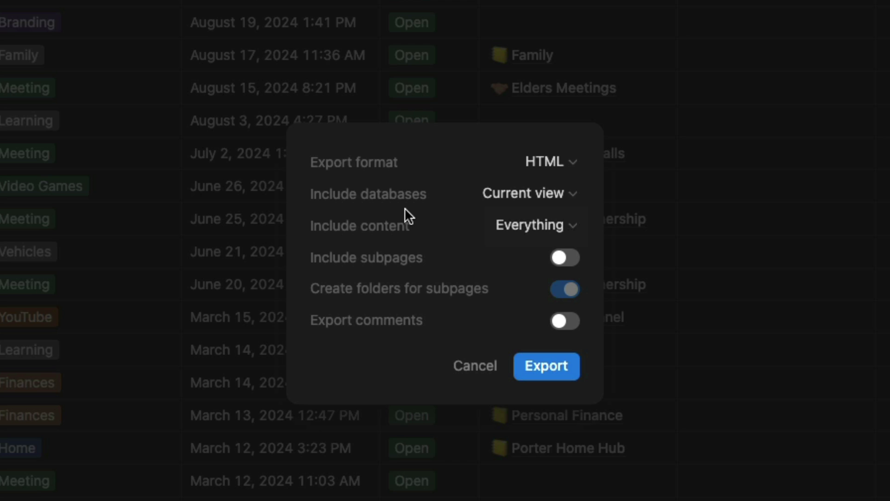
{"action": "left_click", "coordinate": [559, 168]}
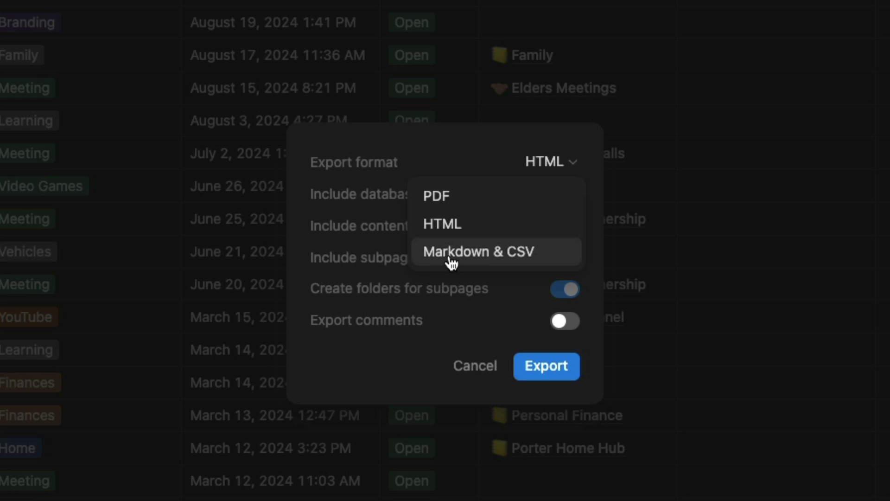
{"action": "left_click", "coordinate": [459, 221]}
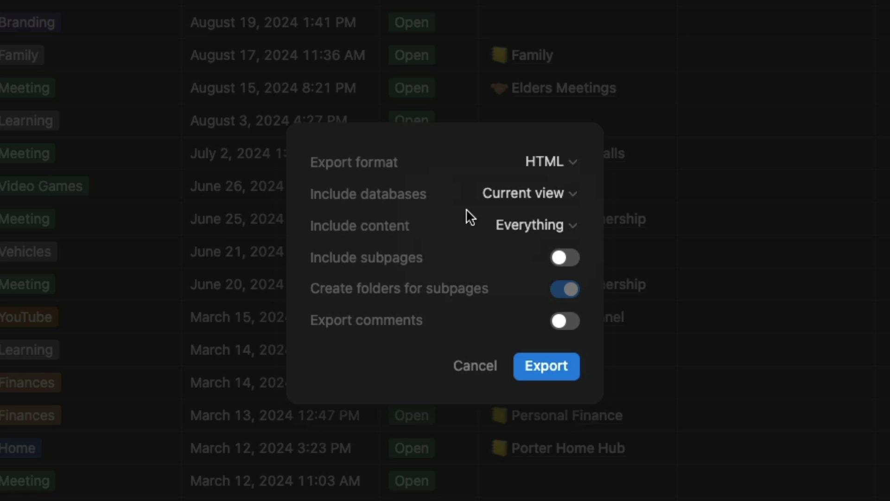
{"action": "left_click", "coordinate": [534, 157]}
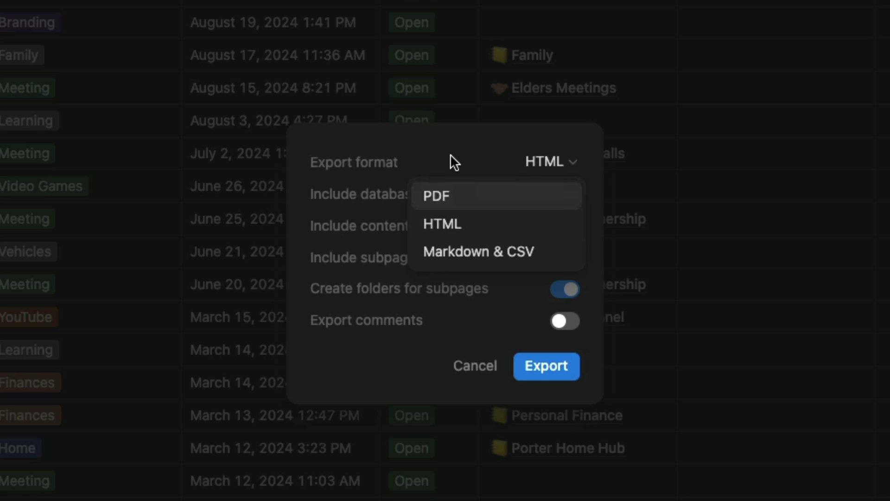
{"action": "left_click", "coordinate": [452, 228]}
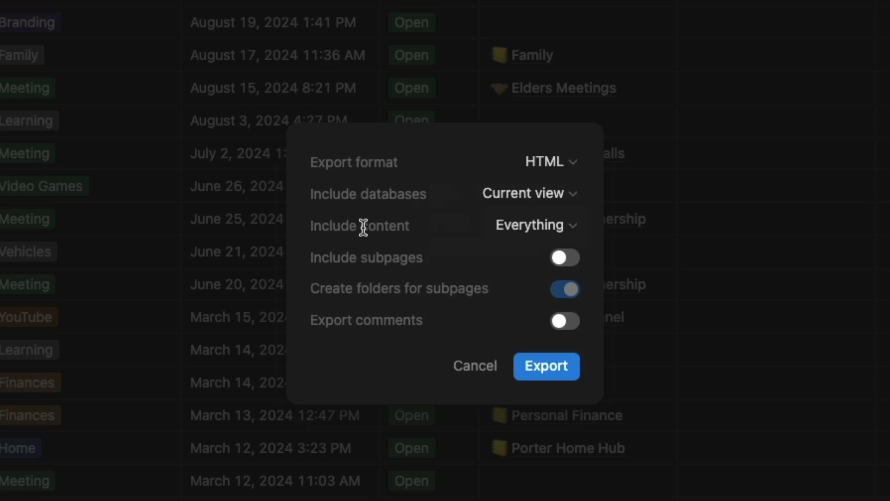
Step: Set Include databases to Current view and Include content to Everything
{"action": "left_click", "coordinate": [534, 196]}
{"action": "key", "text": "Down"}
{"action": "key", "text": "Up"}
{"action": "key", "text": "Return"}
{"action": "left_click", "coordinate": [530, 229]}
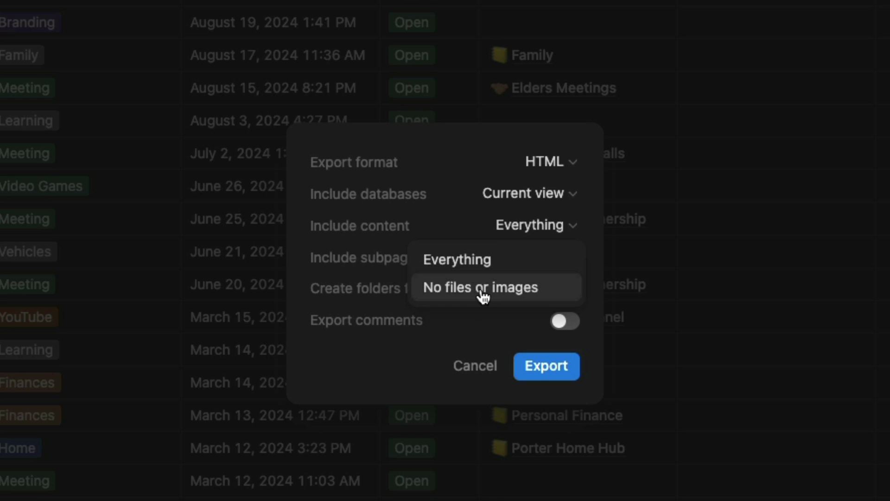
{"action": "left_click", "coordinate": [466, 261]}
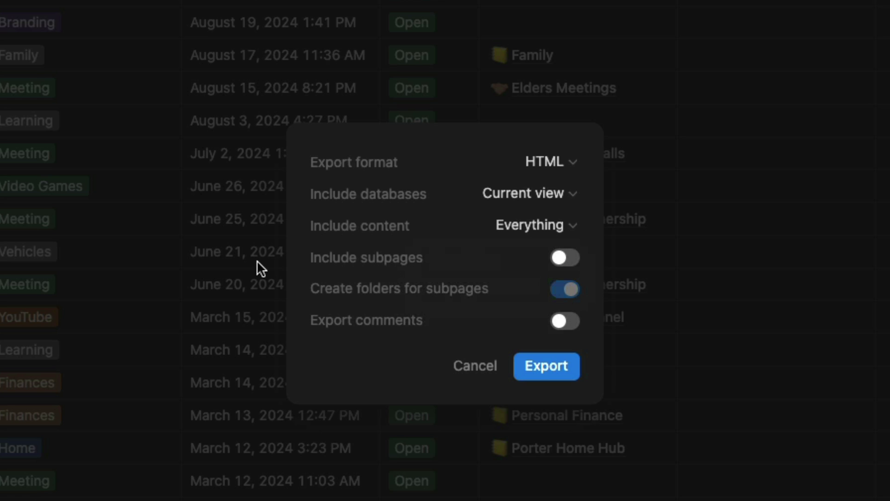
Step: Turn on Include subpages, turn off Create folders for subpages, and start the export
{"action": "left_click", "coordinate": [566, 262]}
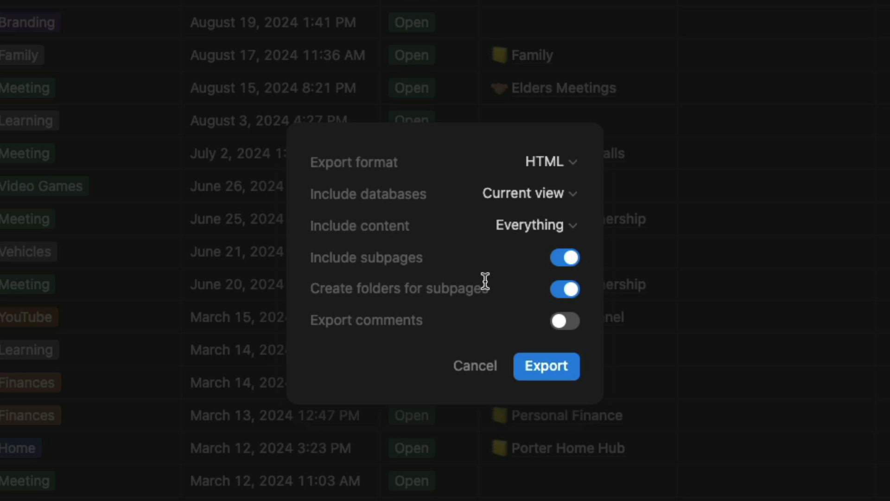
{"action": "left_click", "coordinate": [568, 292]}
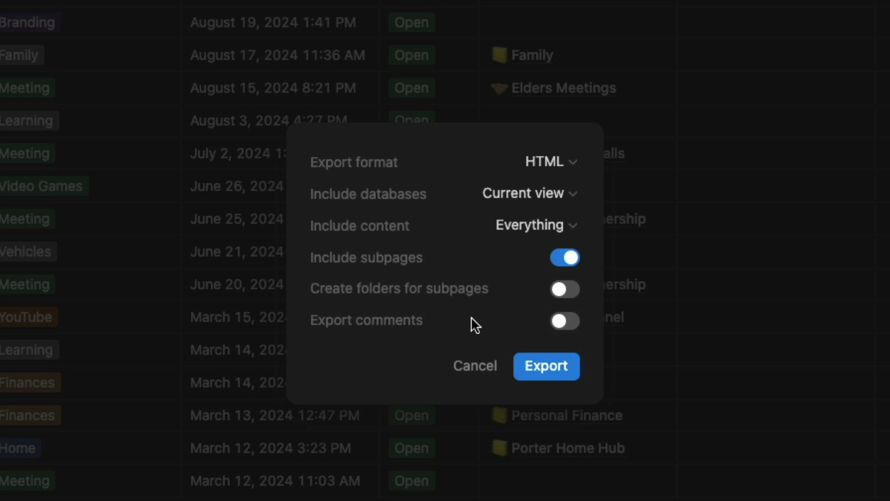
{"action": "left_click", "coordinate": [547, 367]}
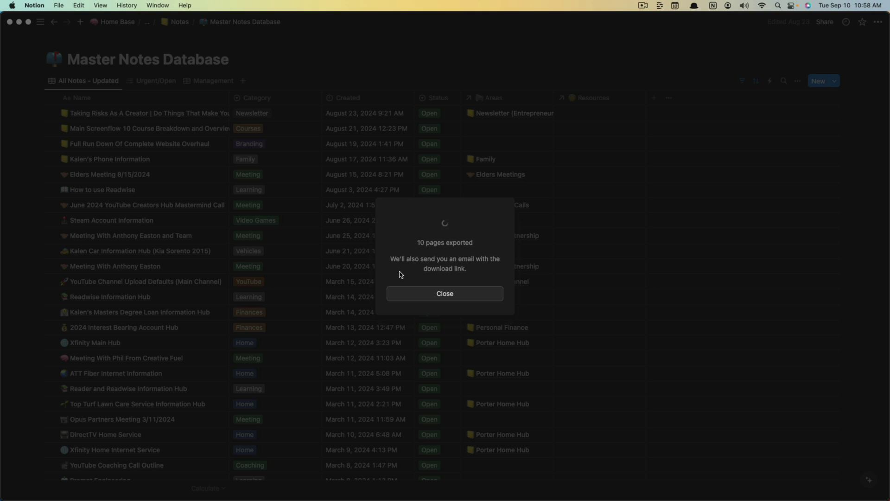
Step: Close the export progress notice once the pages have been exported
{"action": "left_click", "coordinate": [418, 293]}
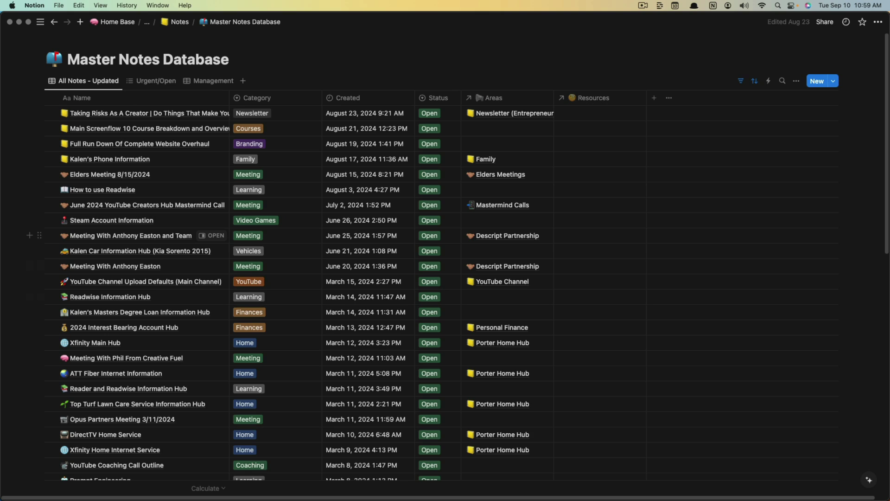
Step: Switch to Obsidian and open its settings
{"action": "key", "text": "super+Tab"}
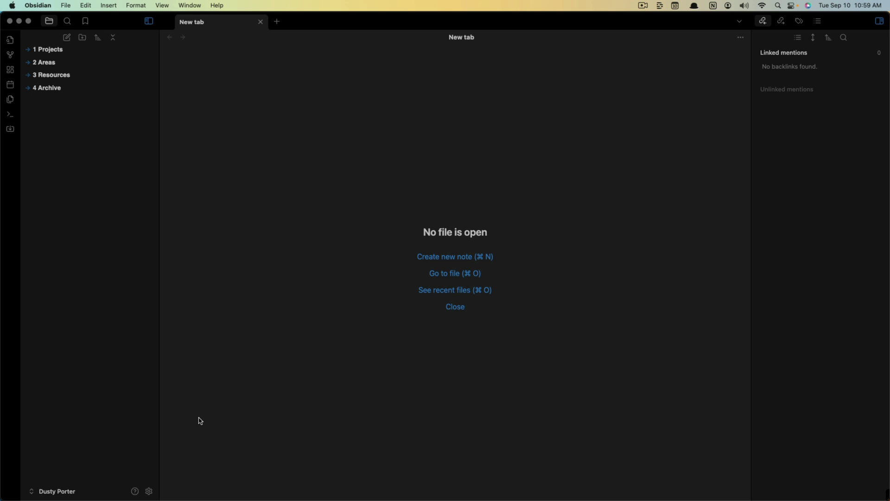
{"action": "left_click", "coordinate": [148, 491]}
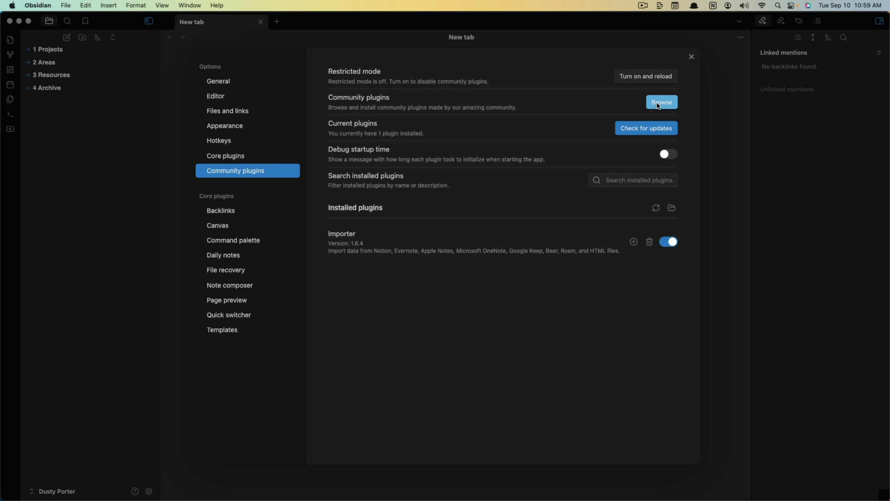
Step: Search the community plugins catalogue for 'Impor' and check the Importer plugin's details
{"action": "left_click", "coordinate": [659, 104]}
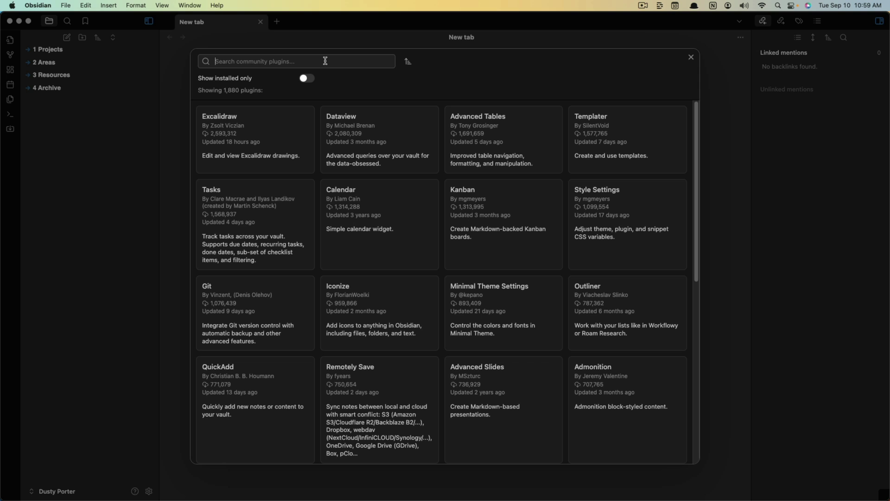
{"action": "type", "text": "Impor"}
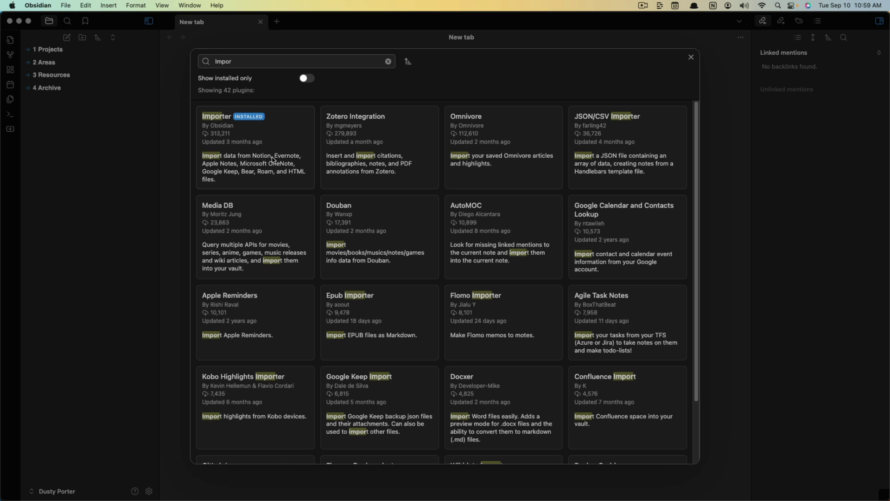
{"action": "left_click", "coordinate": [287, 129]}
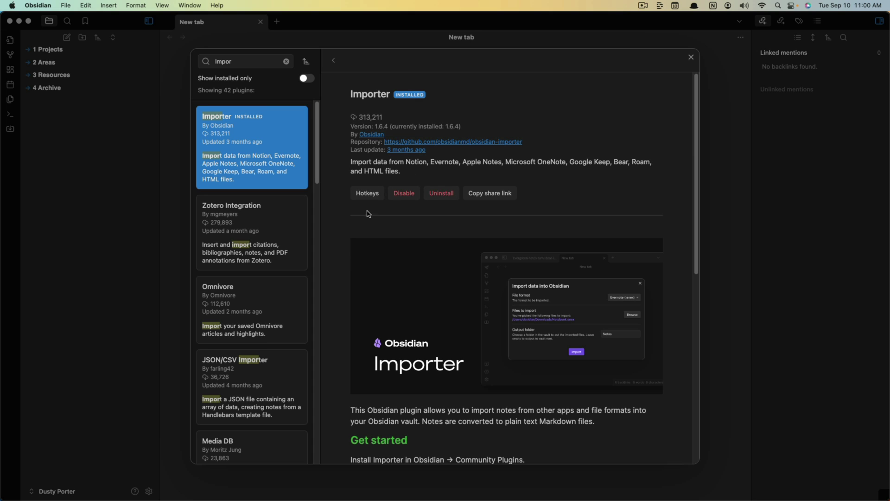
{"action": "left_click", "coordinate": [691, 57]}
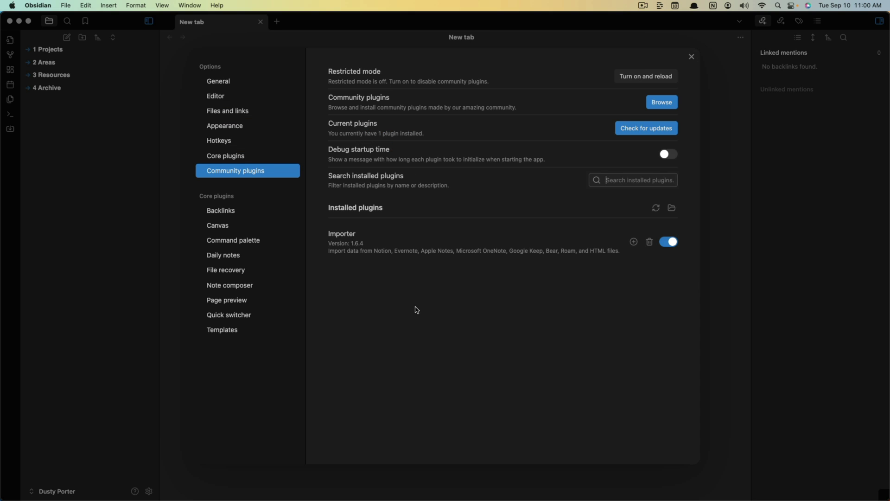
Step: Close settings and open the Importer from the left ribbon
{"action": "left_click", "coordinate": [686, 57]}
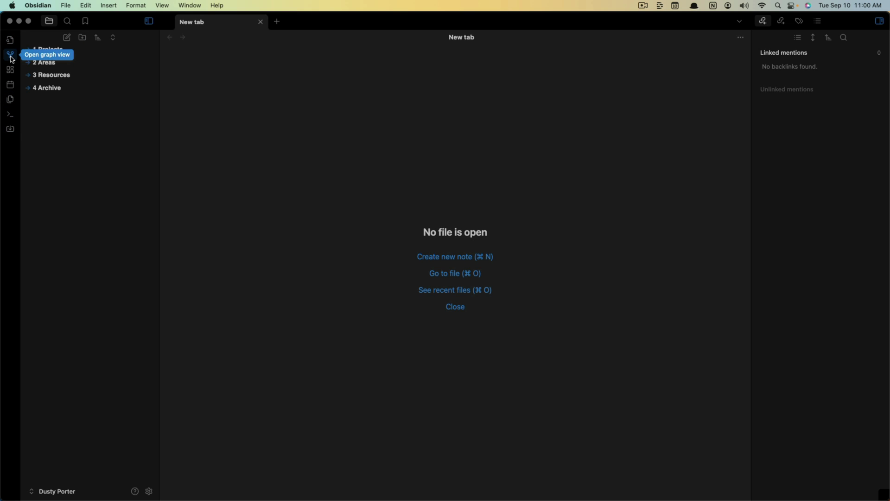
{"action": "left_click", "coordinate": [11, 131]}
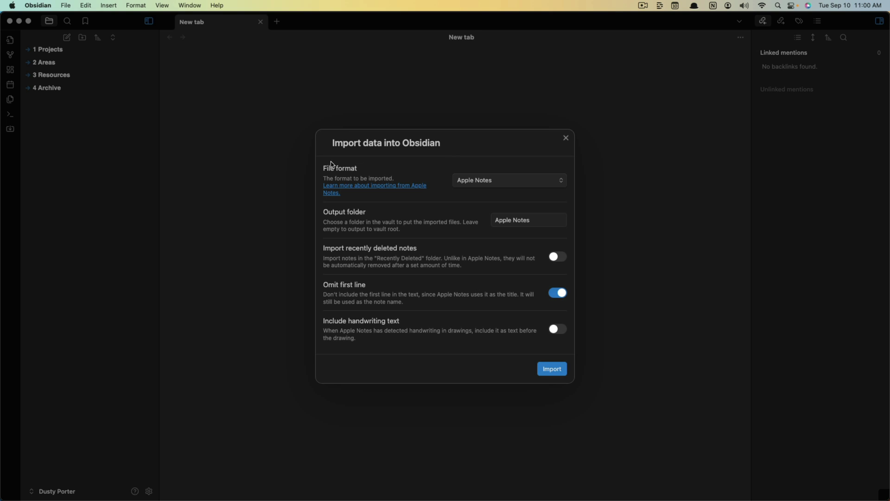
Step: Set the file format to Notion (.zip) and pick the export zip from Downloads
{"action": "left_click", "coordinate": [477, 185]}
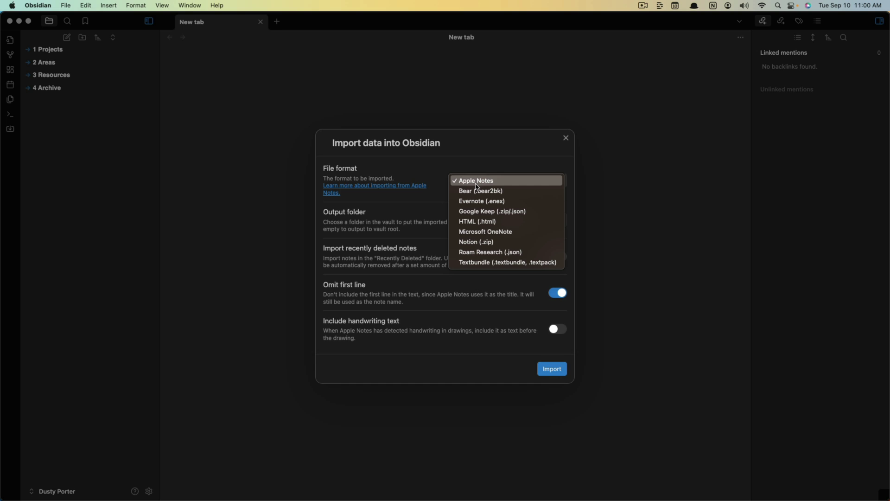
{"action": "left_click", "coordinate": [473, 246]}
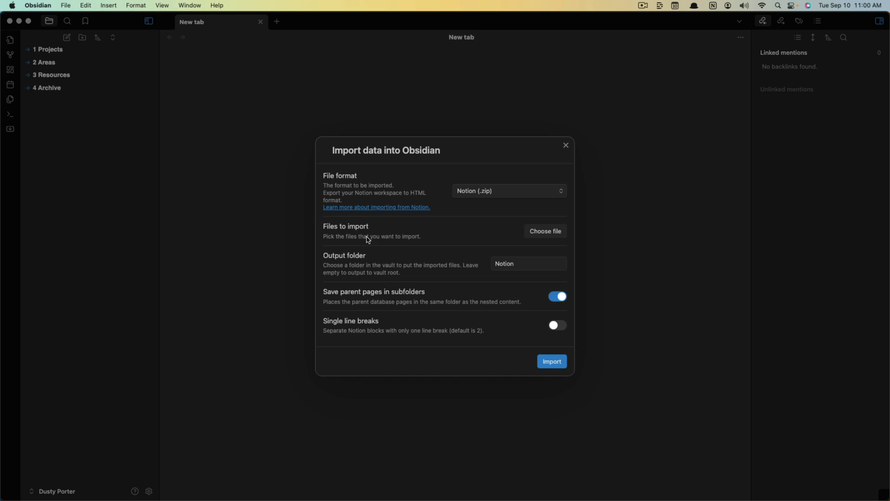
{"action": "left_click", "coordinate": [542, 234]}
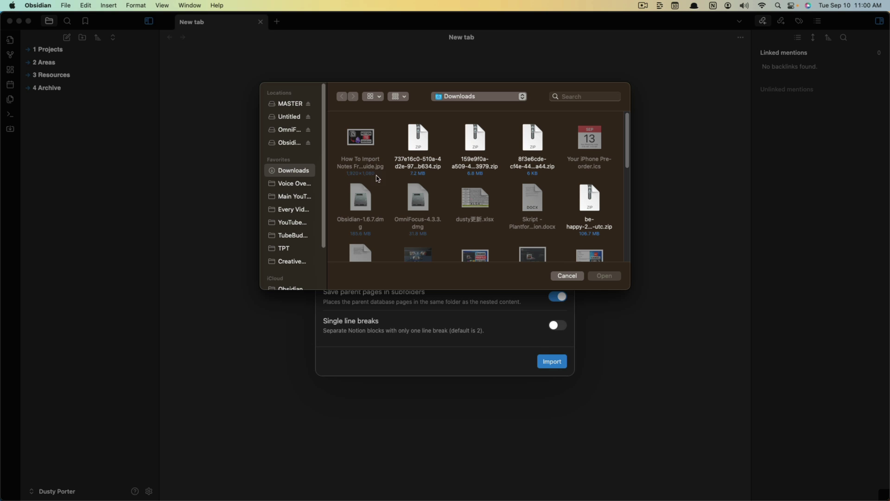
{"action": "left_click", "coordinate": [421, 164]}
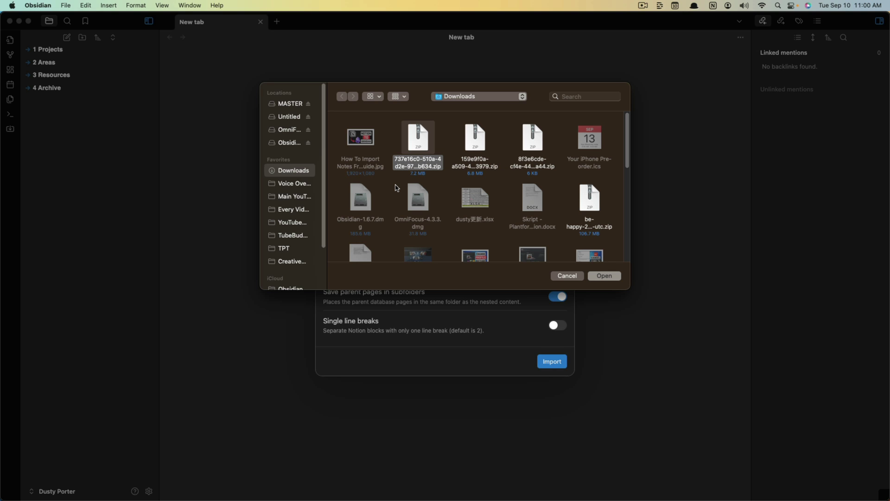
{"action": "left_click", "coordinate": [605, 276]}
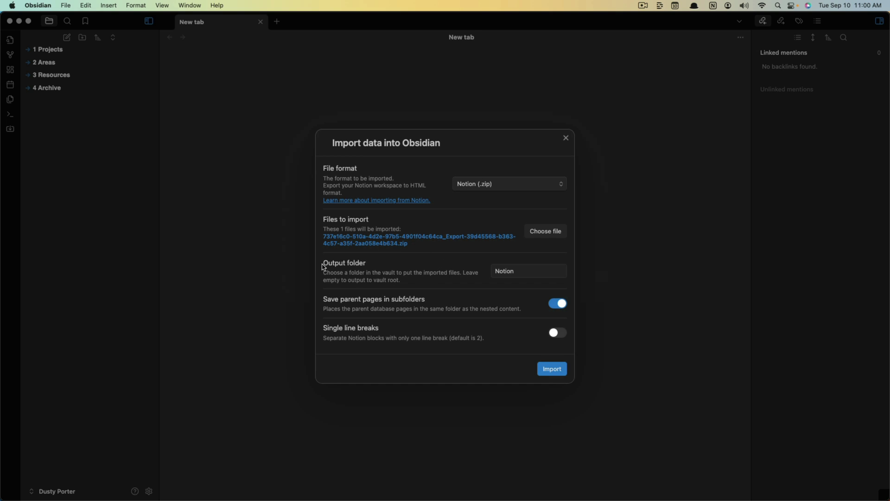
Step: Keep output folder 'Notion', disable parent-page subfolders, and run the import
{"action": "left_click", "coordinate": [521, 273]}
{"action": "left_click", "coordinate": [556, 305]}
{"action": "left_click", "coordinate": [551, 369]}
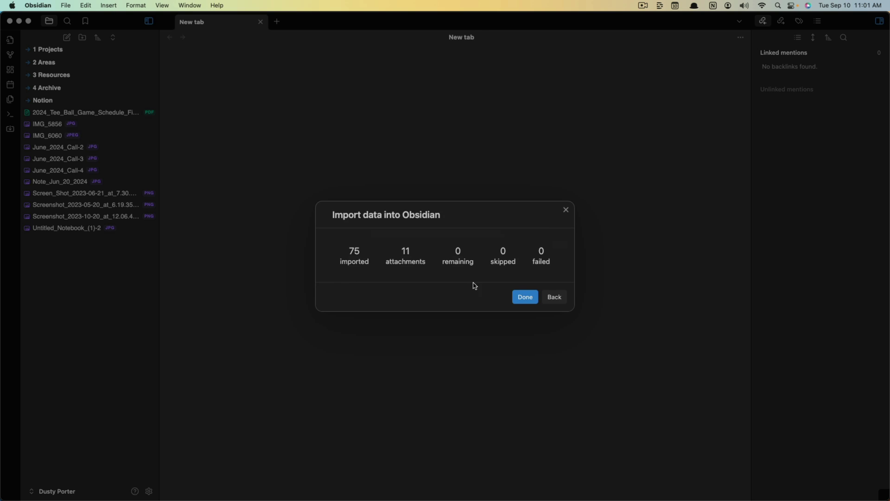
Step: Open the imported 2023 Pool Code note in Notion > Master Notes Database and move it into that folder
{"action": "left_click", "coordinate": [524, 298]}
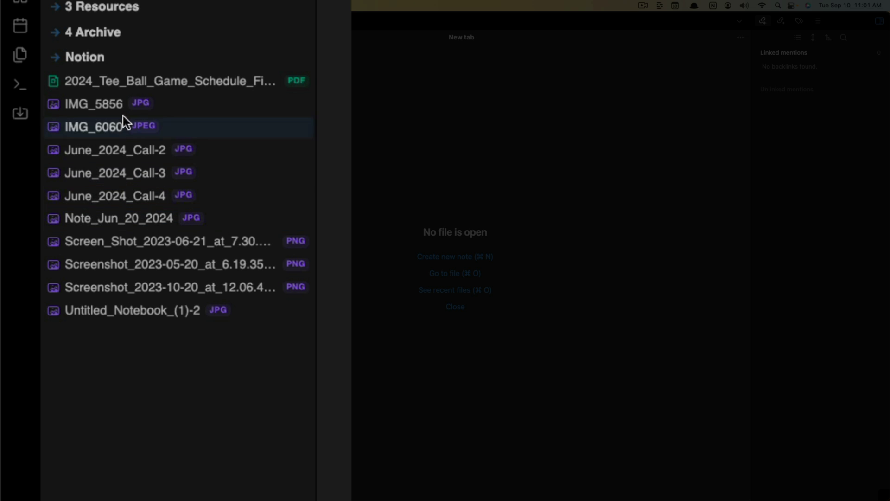
{"action": "left_click", "coordinate": [59, 58]}
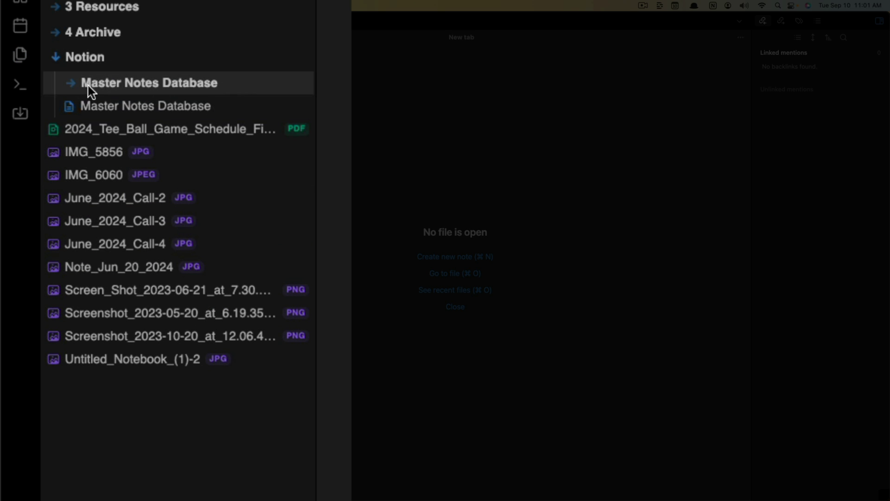
{"action": "left_click", "coordinate": [71, 83]}
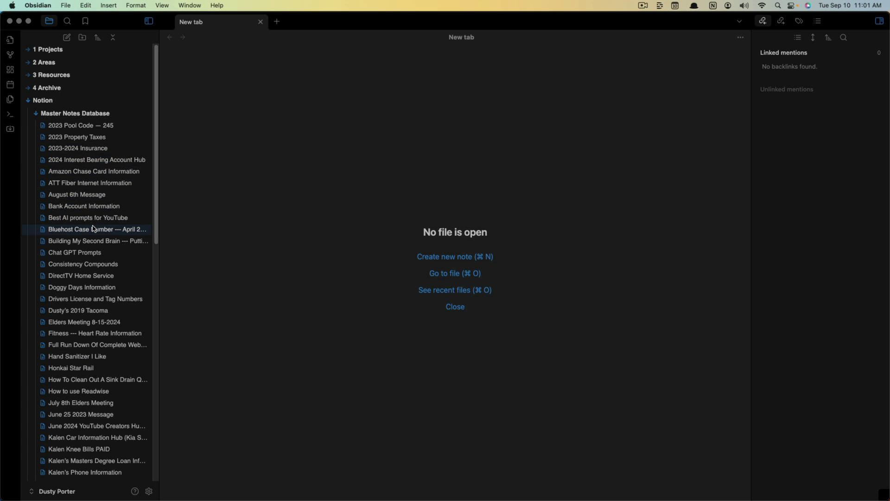
{"action": "left_click", "coordinate": [84, 126]}
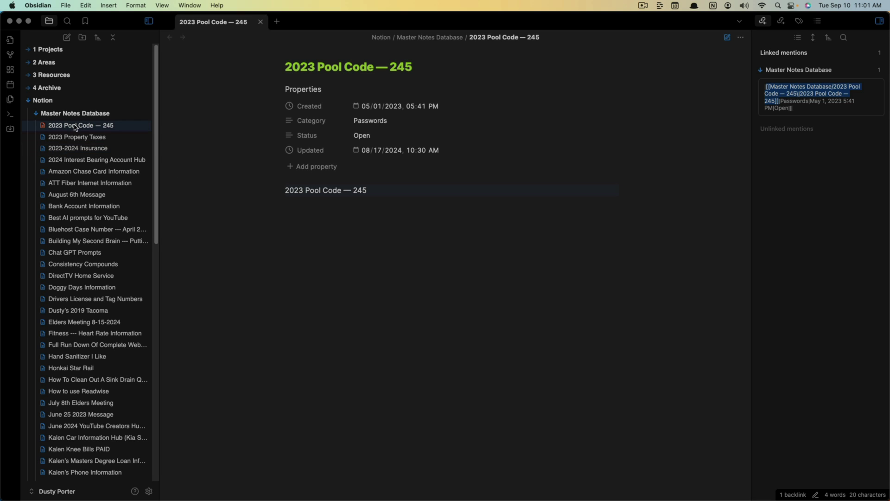
{"action": "left_click_drag", "start_coordinate": [73, 128], "coordinate": [91, 175]}
Step: Select all 11 loose attachments, from the Tee Ball schedule PDF onward, and delete them
{"action": "left_click", "coordinate": [42, 100]}
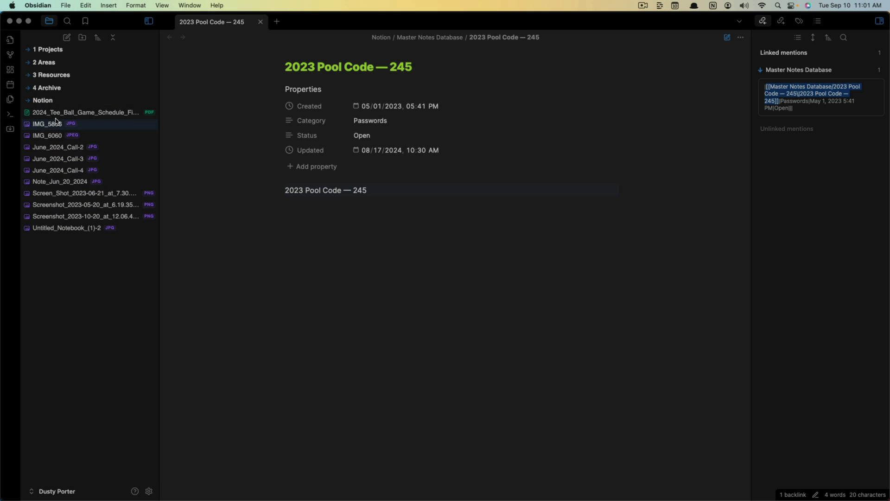
{"action": "left_click", "coordinate": [59, 116]}
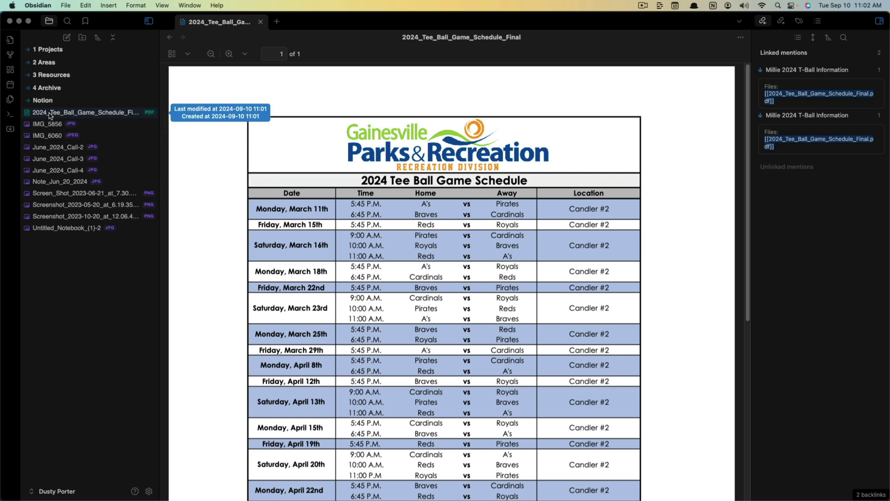
{"action": "left_click", "coordinate": [47, 219], "text": "shift"}
{"action": "right_click", "coordinate": [48, 221]}
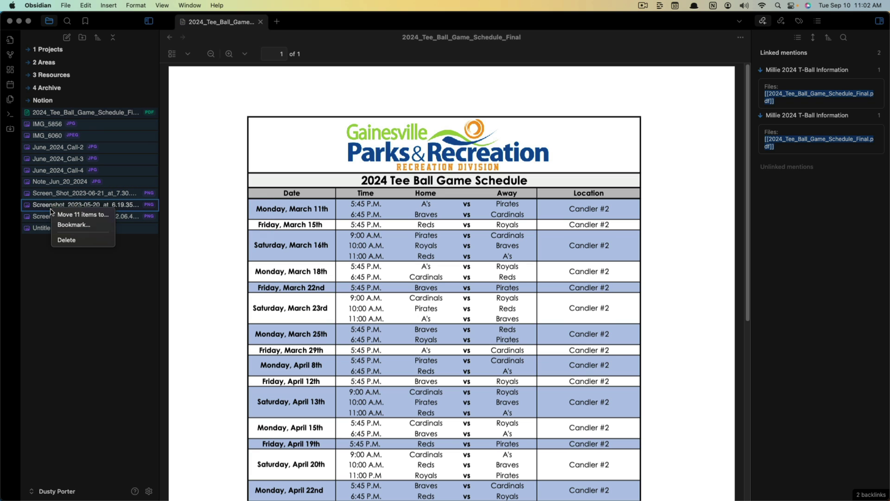
{"action": "left_click", "coordinate": [75, 242]}
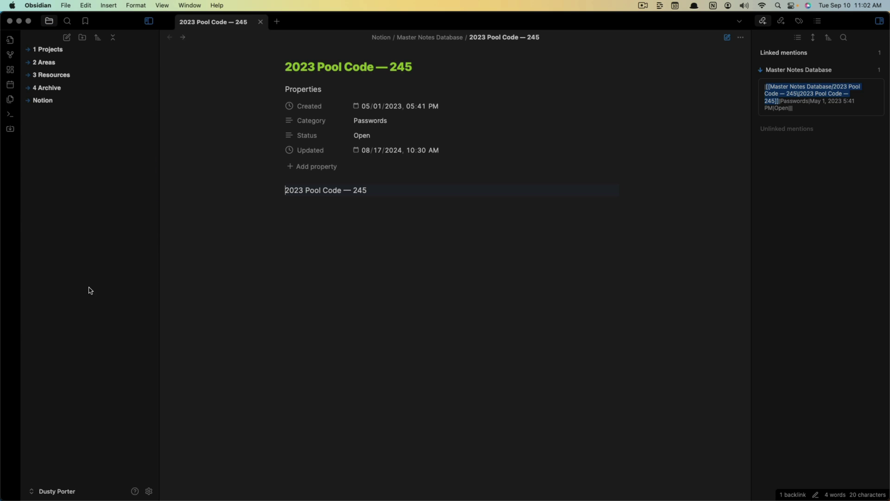